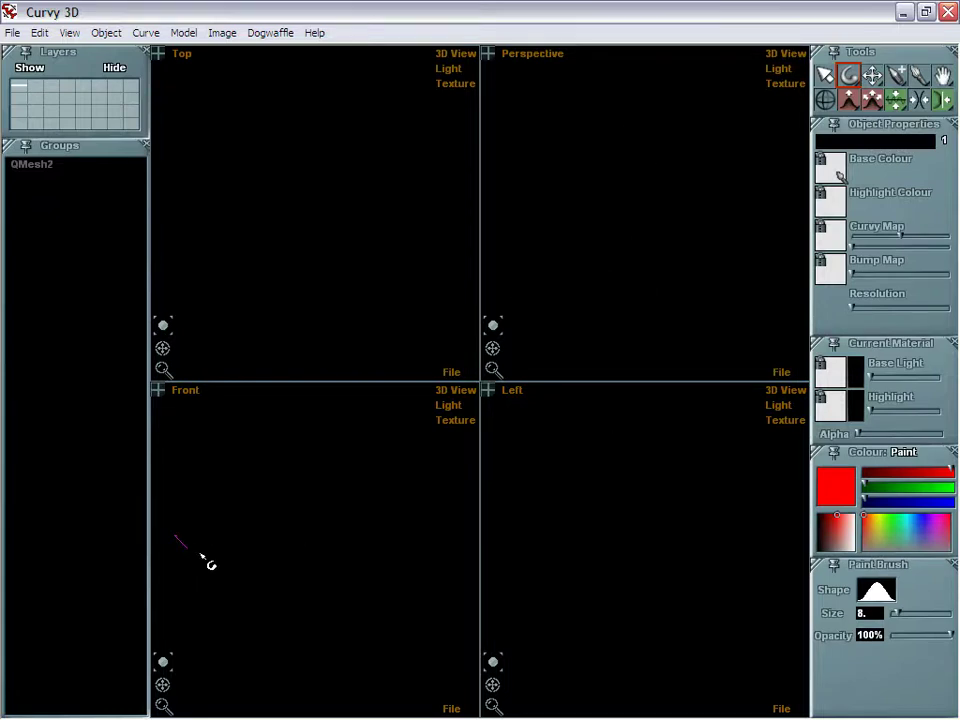
# Draw a wavy line across the Front view, add a vertical stroke beside its left end to thicken the tube, and reselect Line27.
pyautogui.moveTo(201, 554); pyautogui.dragTo(459, 517)
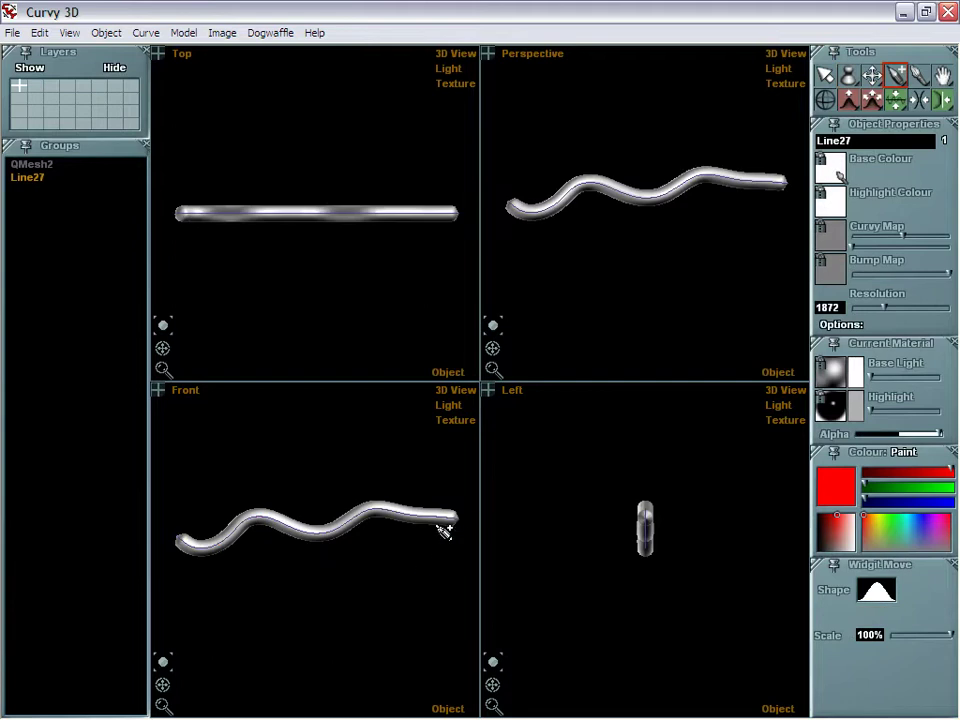
pyautogui.moveTo(167, 509); pyautogui.dragTo(164, 568)
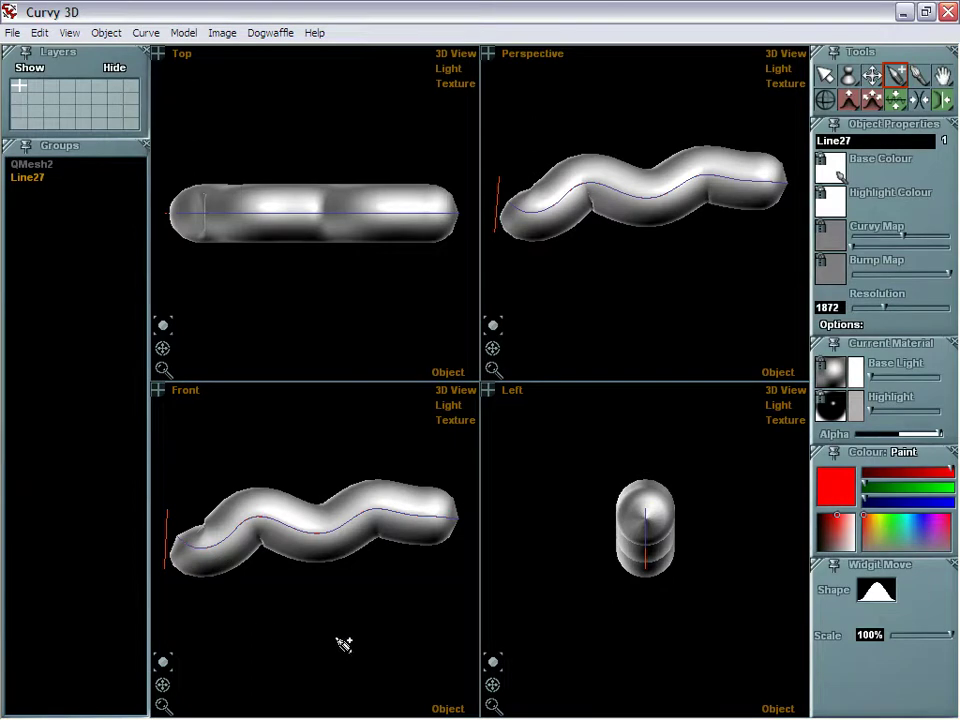
pyautogui.press('Escape')
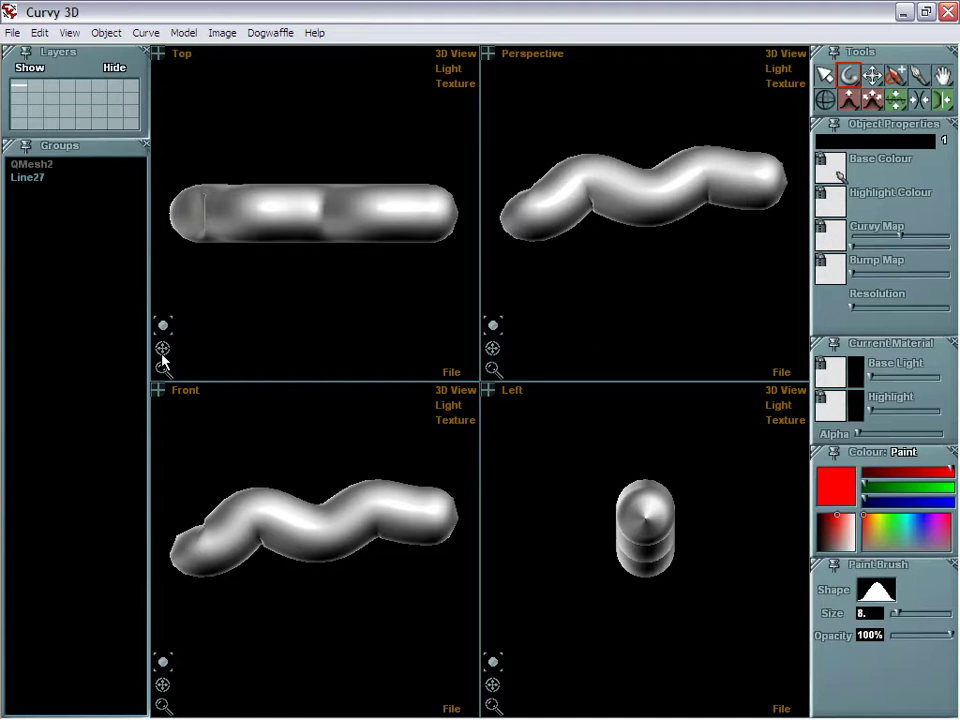
pyautogui.click(27, 178)
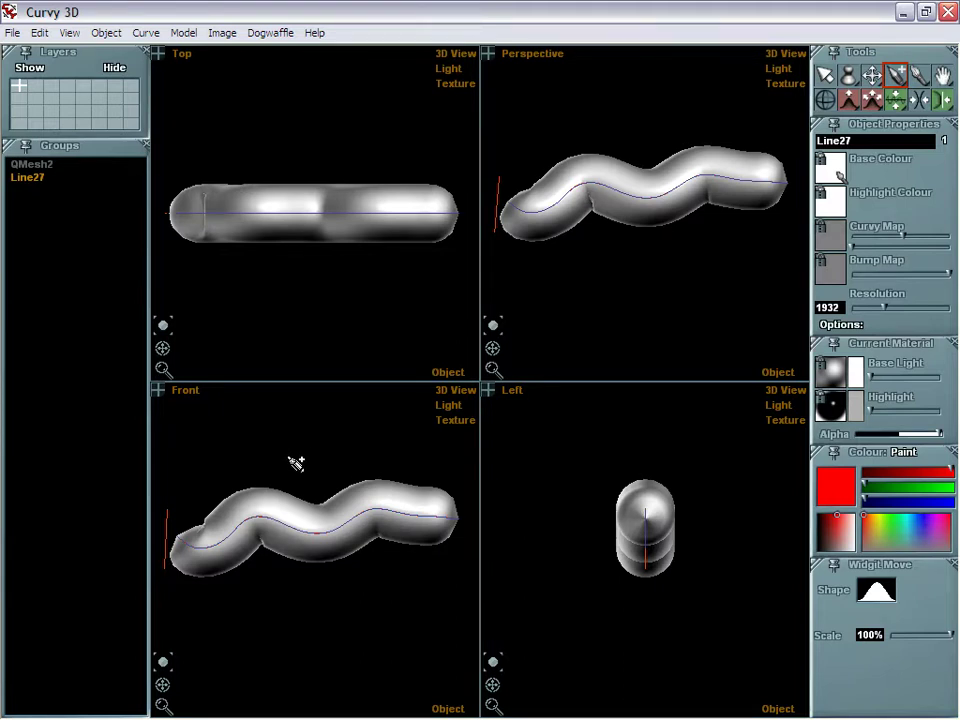
# Try adding a second, diagonal profile stroke below the tube's right end in the Front view, and undo it.
pyautogui.moveTo(432, 581); pyautogui.dragTo(384, 636)
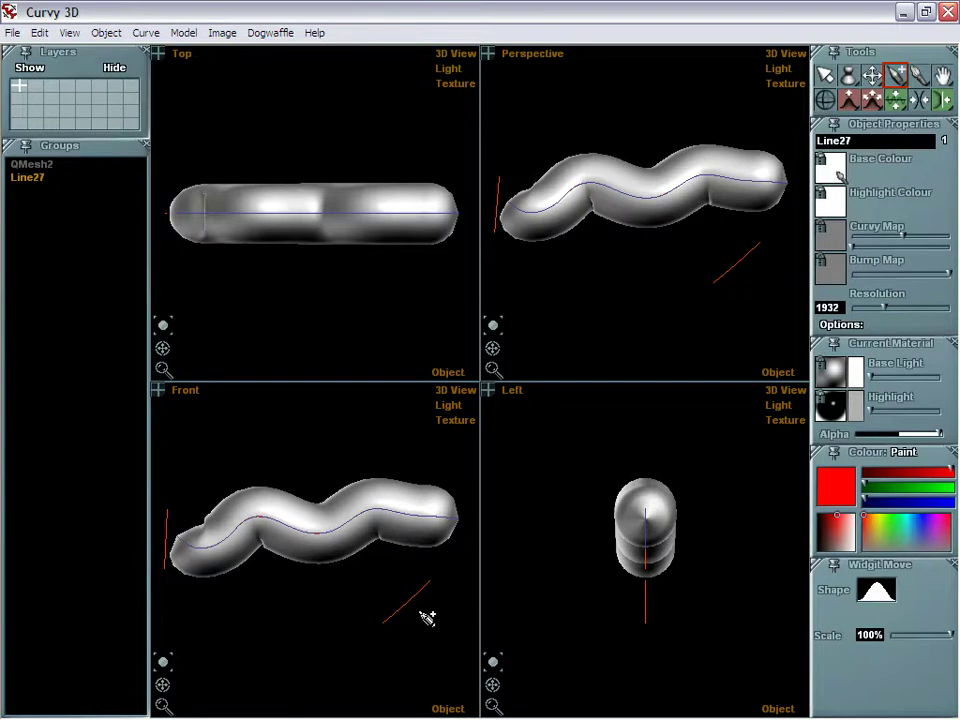
pyautogui.hotkey('ctrl', 'z')
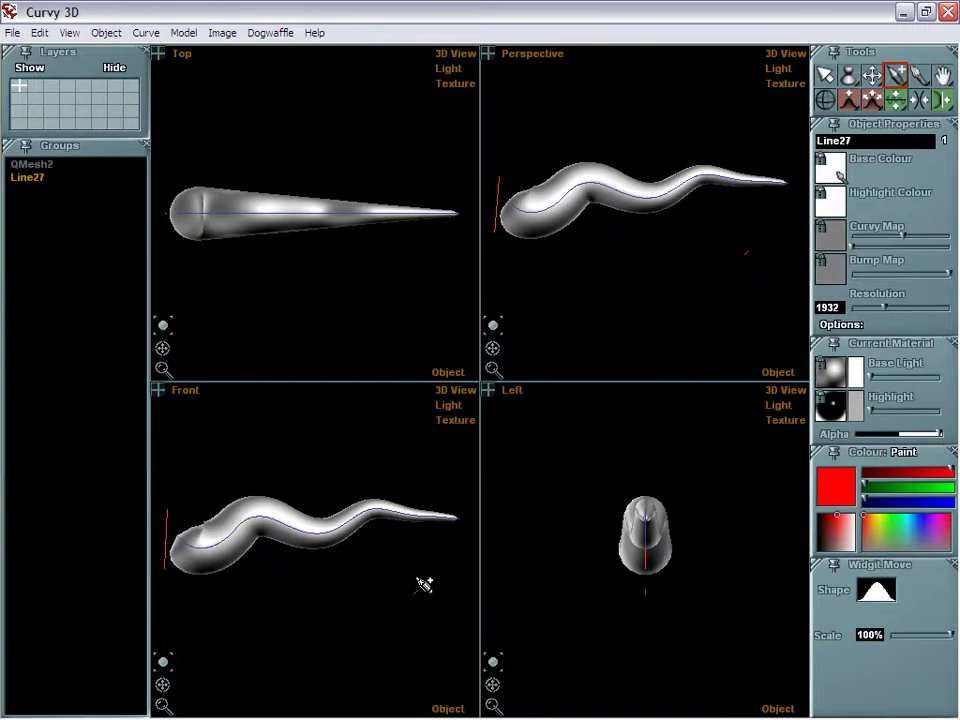
pyautogui.hotkey('ctrl', 'z')
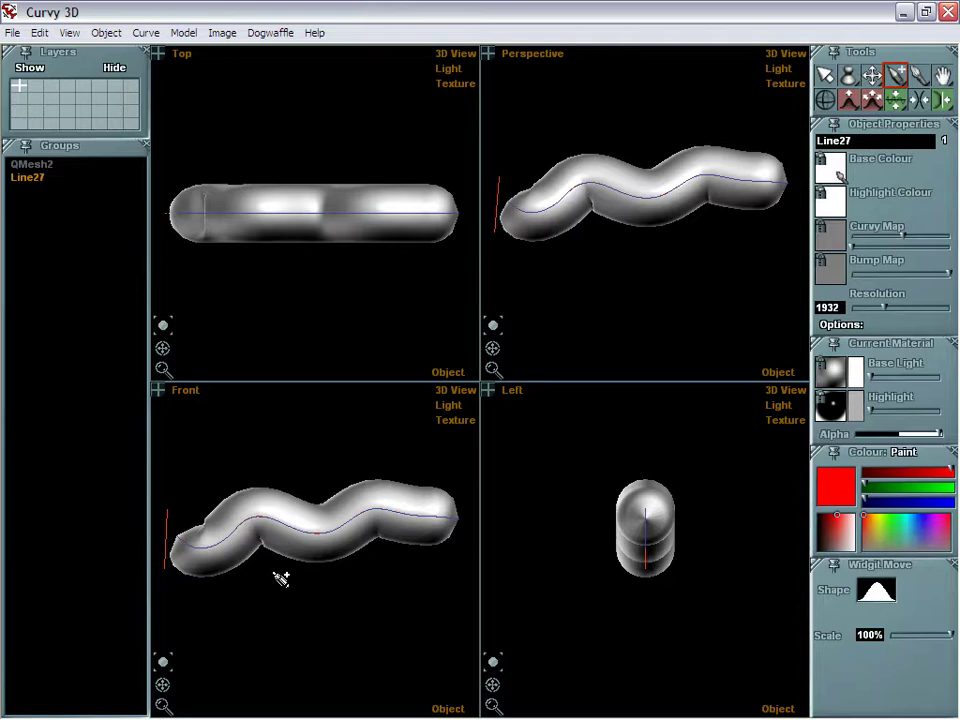
# Redraw the tube's centre curve as a gentle rise below its original position, and convert it to a straight line.
pyautogui.press('space')
pyautogui.press('space')
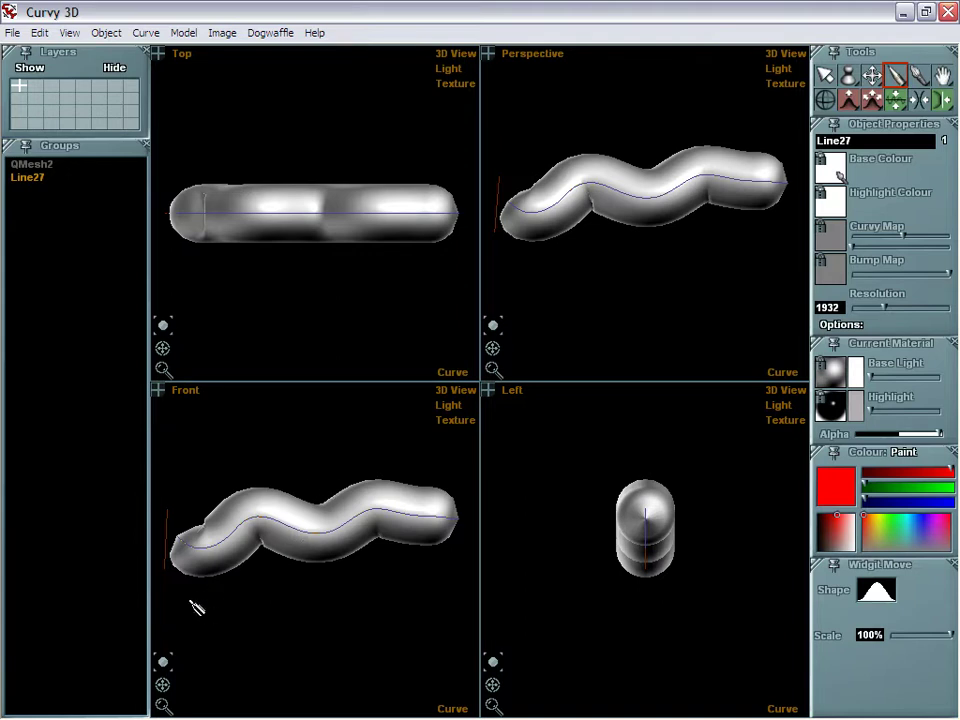
pyautogui.moveTo(184, 597); pyautogui.dragTo(474, 574)
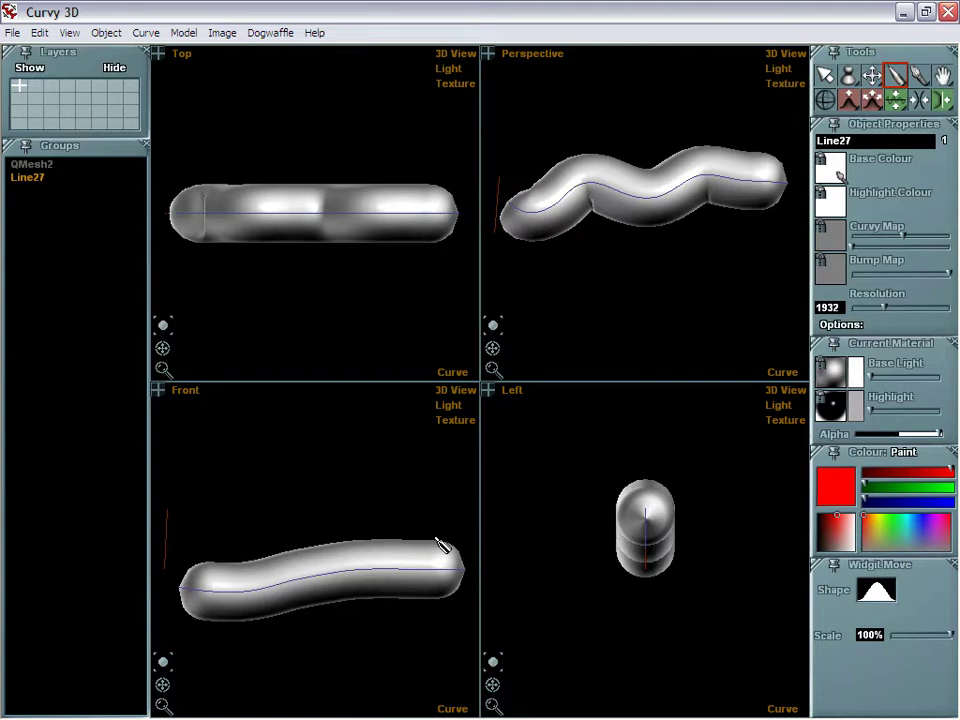
pyautogui.click(148, 33)
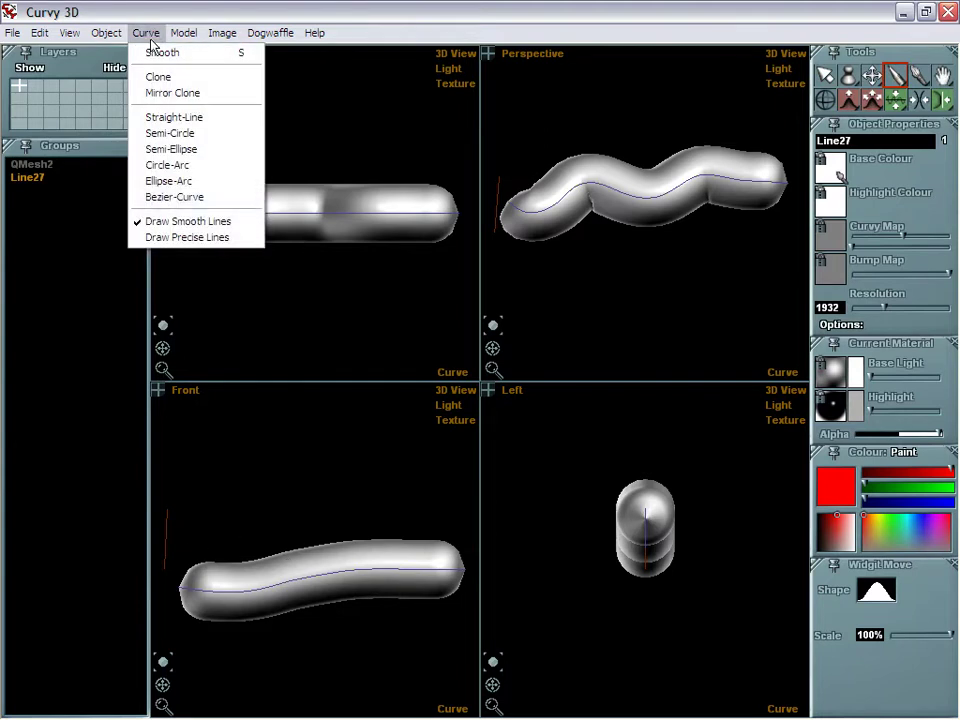
pyautogui.click(175, 118)
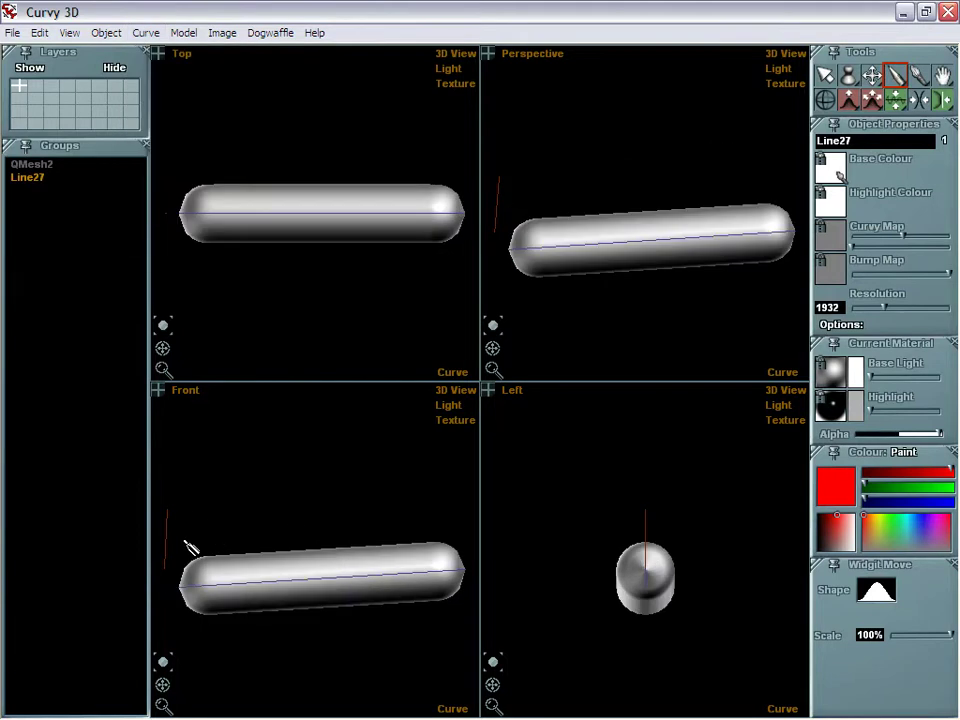
# Redraw the centre curve in the Front view as a broad arch that hooks downward at its right end.
pyautogui.moveTo(172, 527)
pyautogui.mouseDown()
pyautogui.moveTo(257, 540)
pyautogui.moveTo(339, 512)
pyautogui.moveTo(443, 517)
pyautogui.mouseUp()
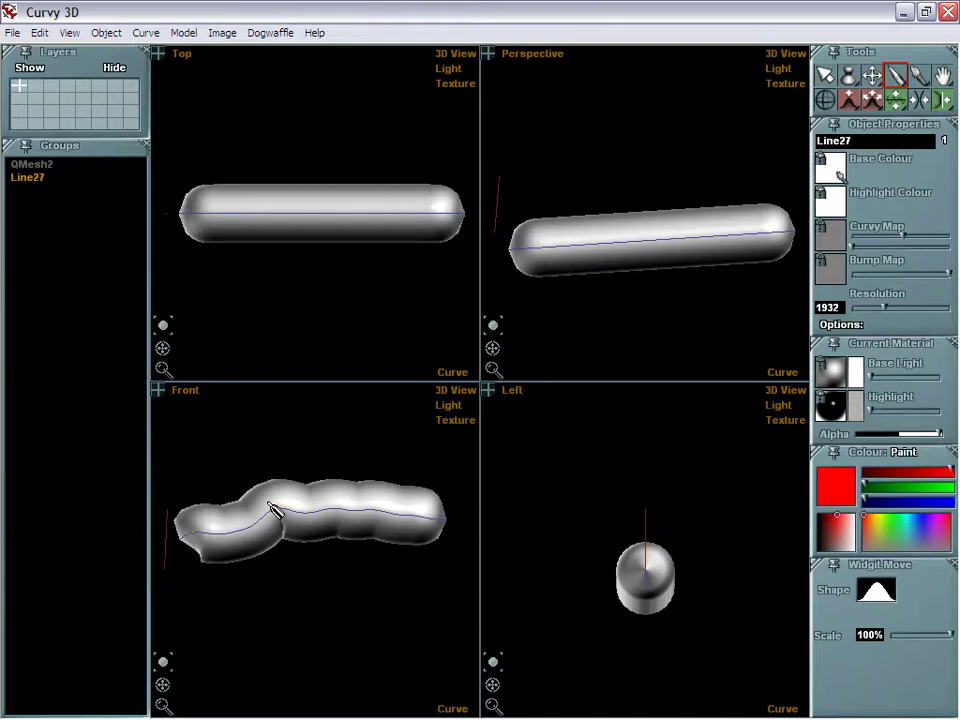
pyautogui.moveTo(279, 499)
pyautogui.mouseDown()
pyautogui.moveTo(315, 550)
pyautogui.moveTo(450, 517)
pyautogui.moveTo(450, 574)
pyautogui.moveTo(414, 618)
pyautogui.mouseUp()
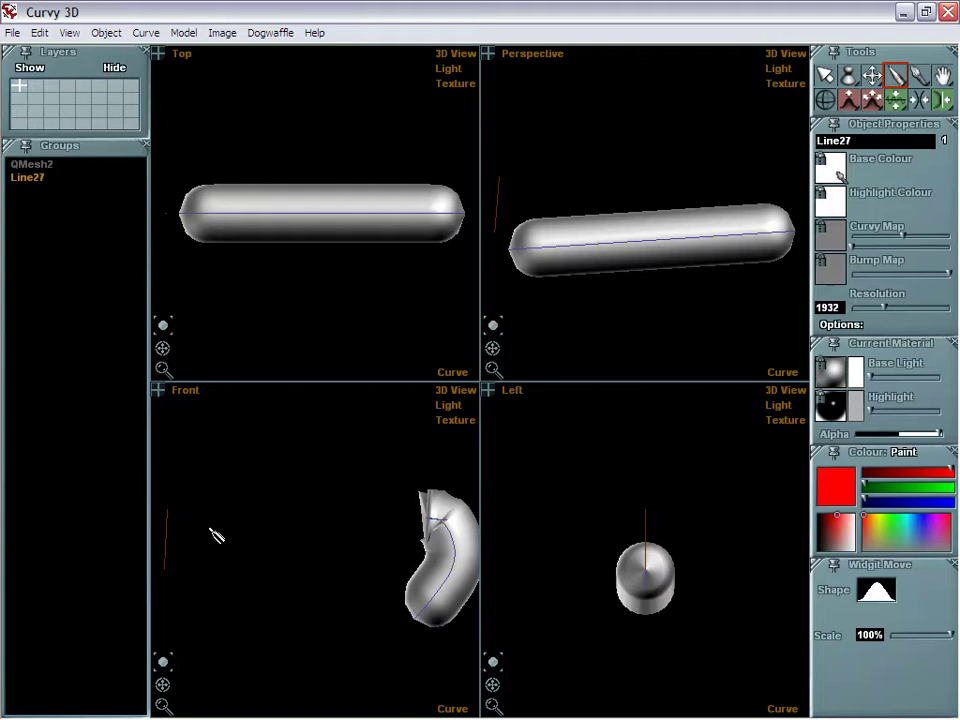
pyautogui.moveTo(182, 542); pyautogui.dragTo(457, 532)
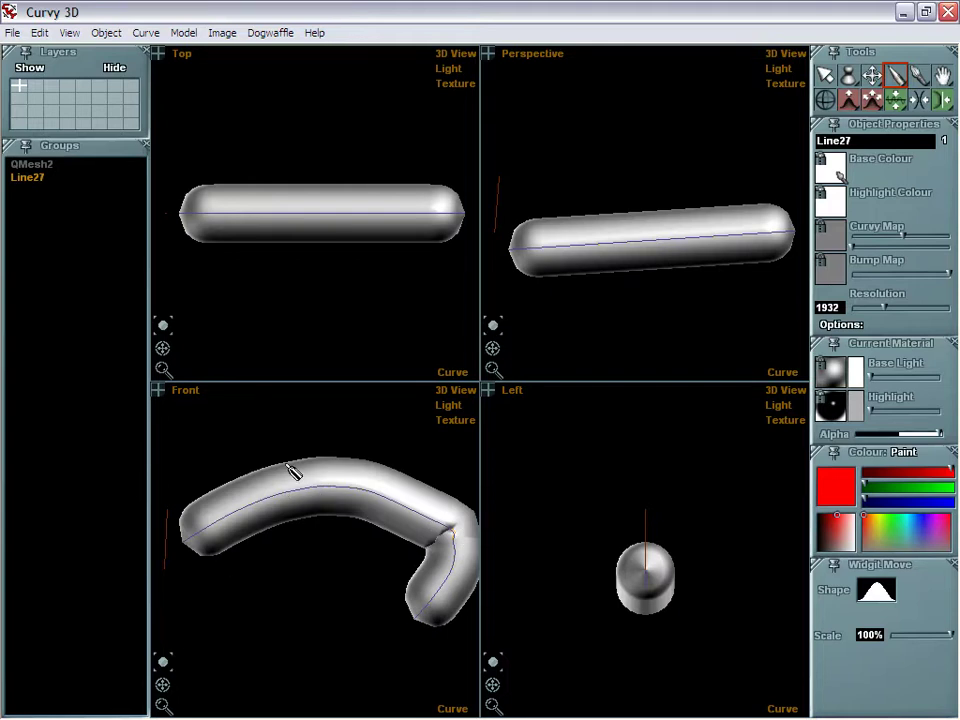
# Select the vertical thickness line beside the tube's left end and redraw it as a short curved stroke below that end.
pyautogui.click(166, 553)
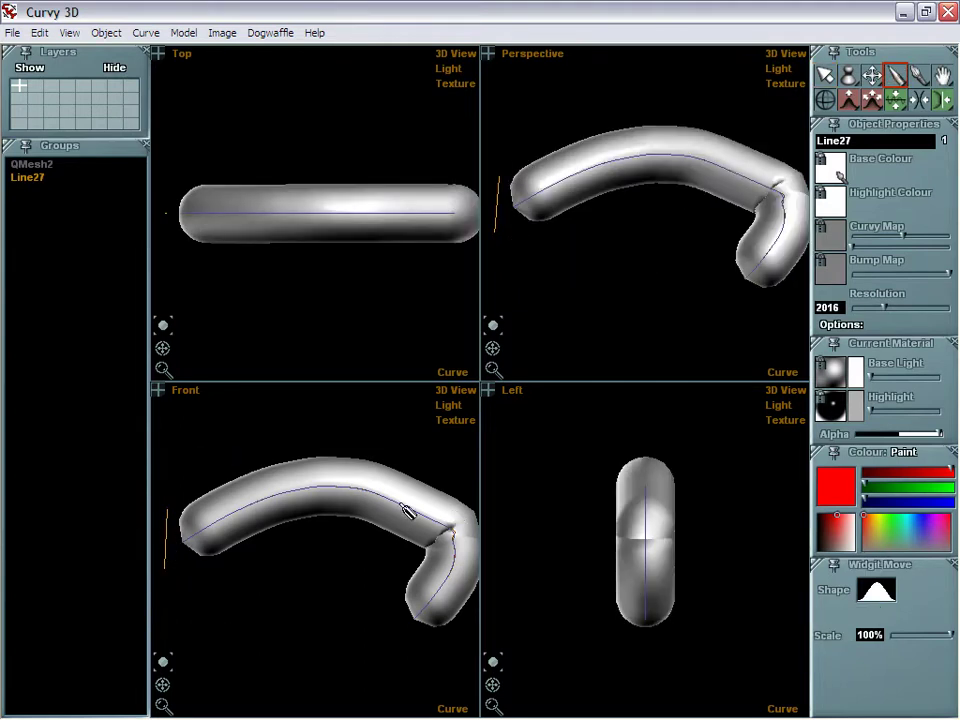
pyautogui.click(167, 547)
pyautogui.click(167, 547)
pyautogui.moveTo(176, 566); pyautogui.dragTo(193, 598)
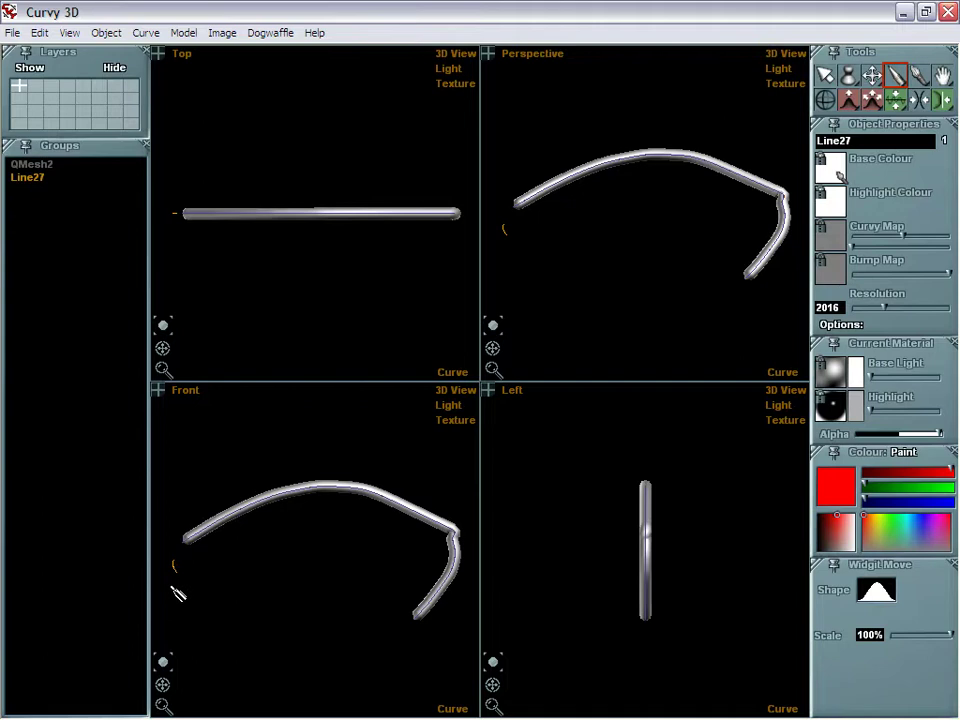
pyautogui.moveTo(174, 588); pyautogui.dragTo(226, 603)
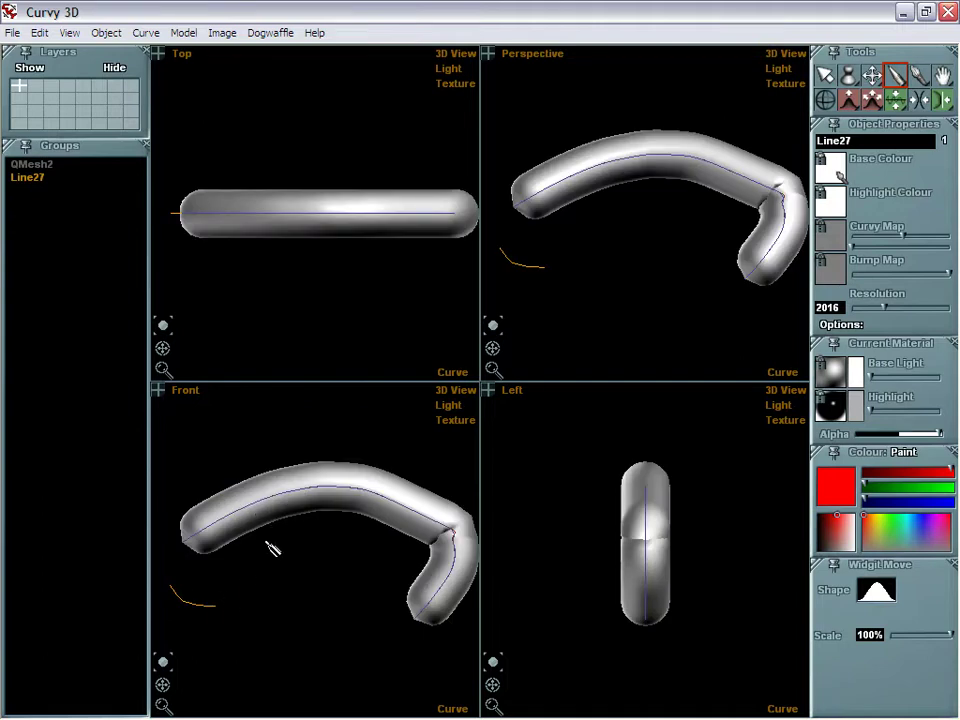
# Clear the selection, reselect the tube in the Front view, and make its centre curve active for editing.
pyautogui.press('space')
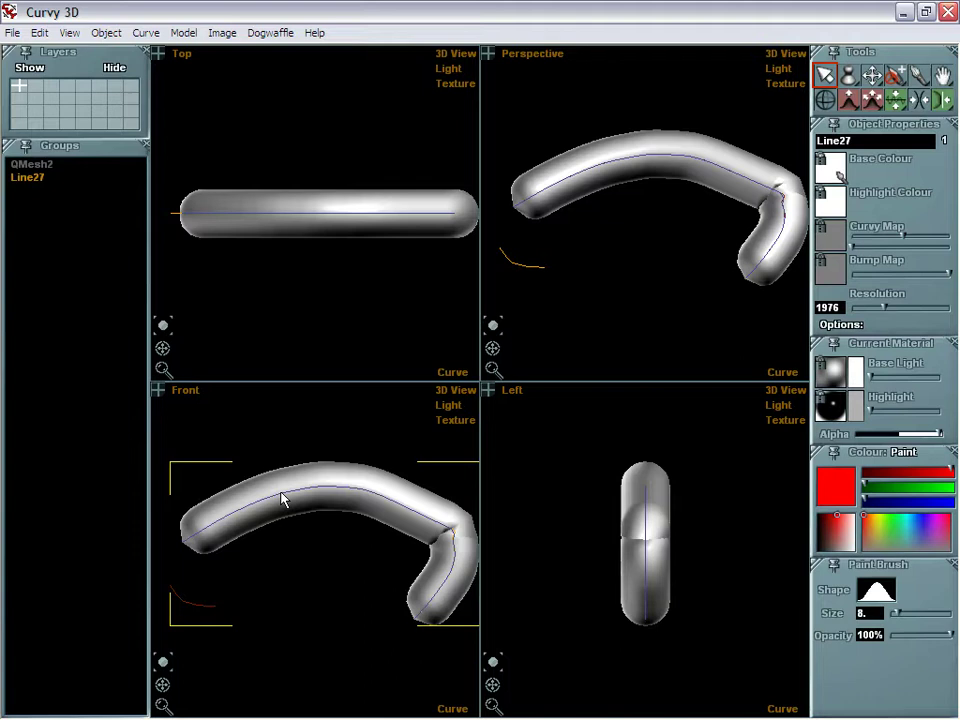
pyautogui.press('space')
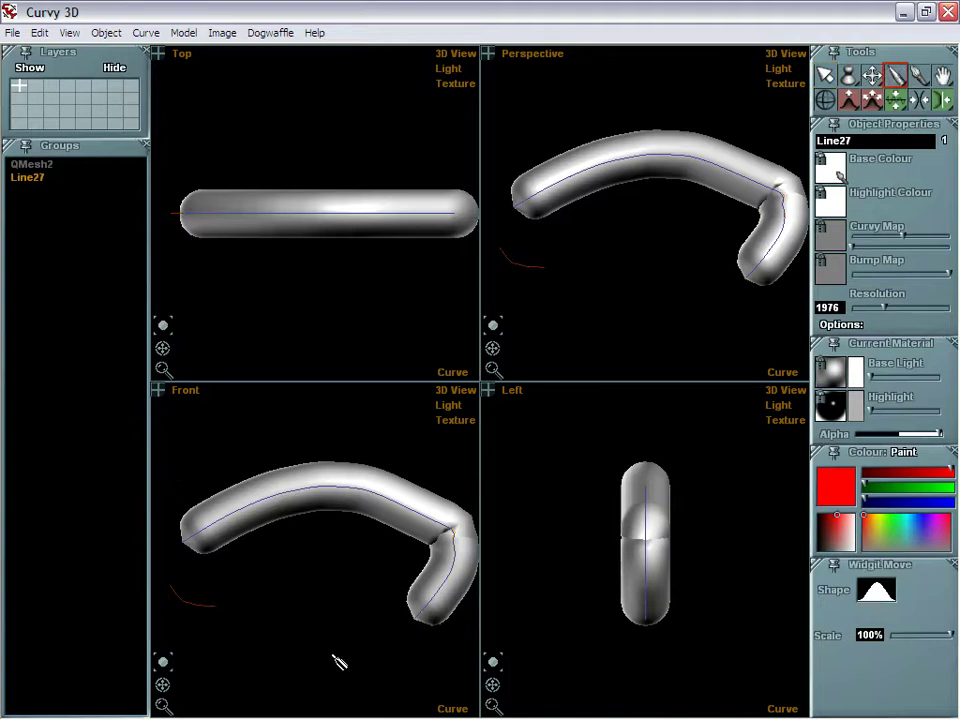
pyautogui.press('shift')
pyautogui.press('Escape')
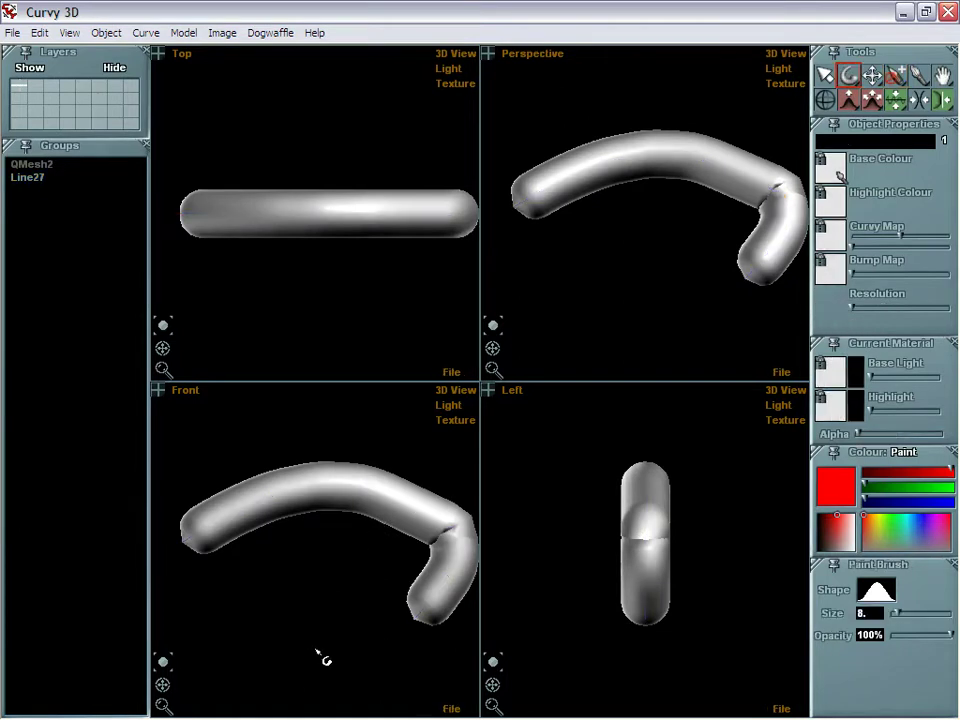
pyautogui.click(303, 488)
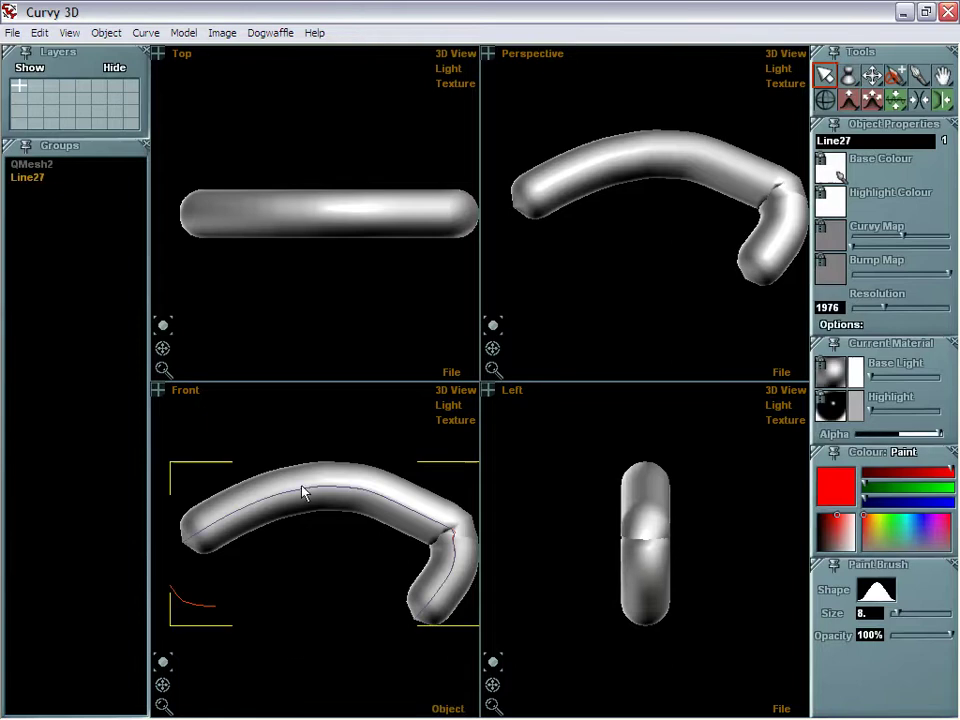
pyautogui.click(294, 497)
pyautogui.click(210, 607)
pyautogui.click(210, 607)
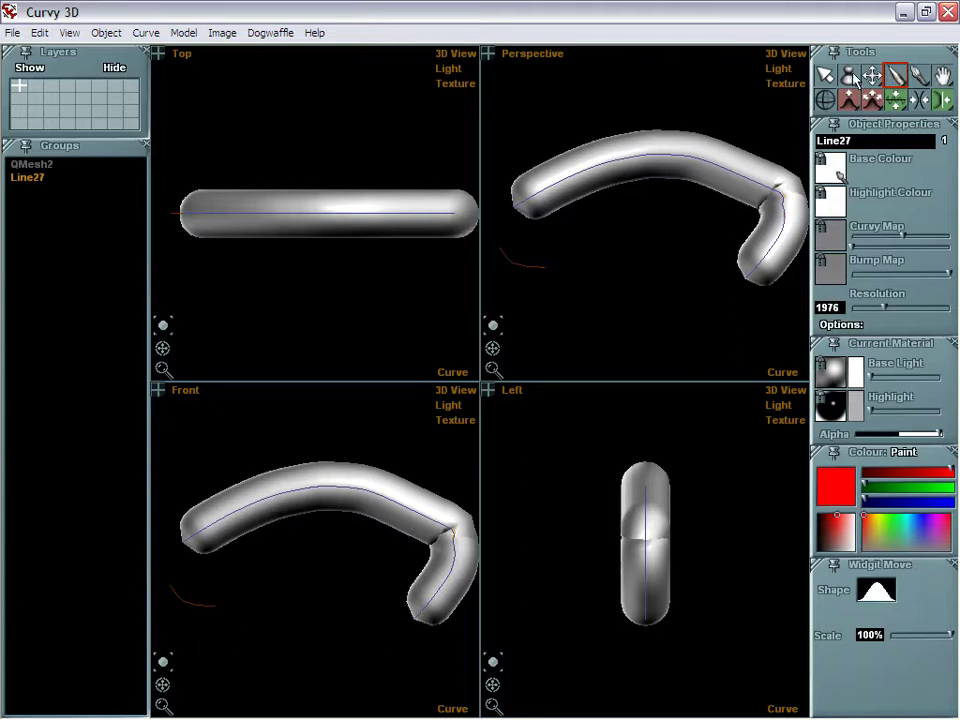
# Using the curve-reshaping move tool at 100% scale, pull the arch's crest up and left and adjust its right corner.
pyautogui.moveTo(872, 78)
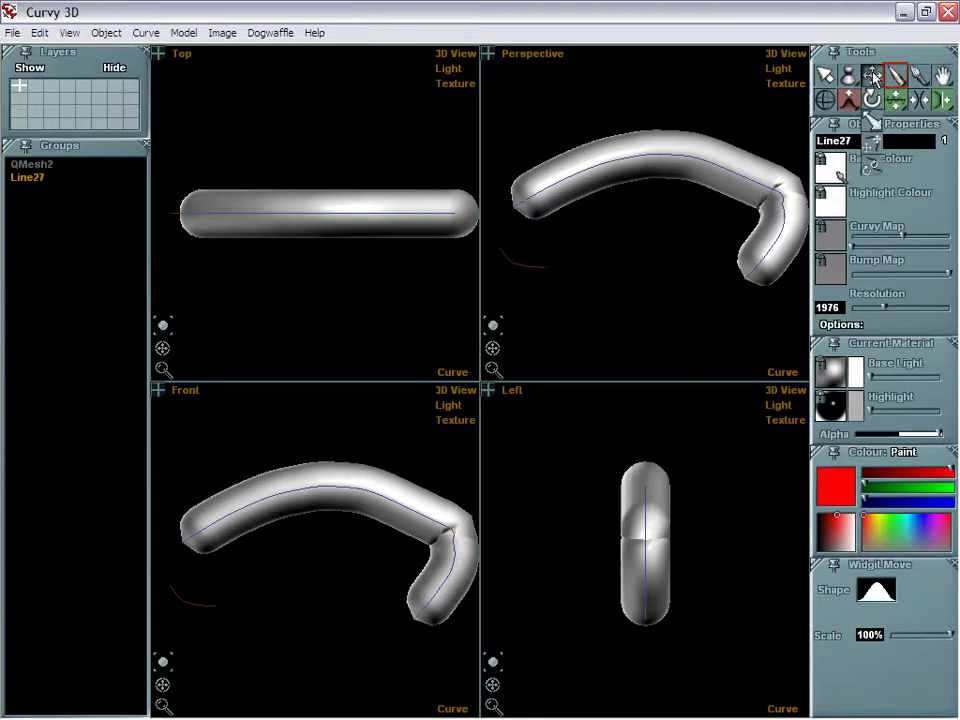
pyautogui.click(871, 144)
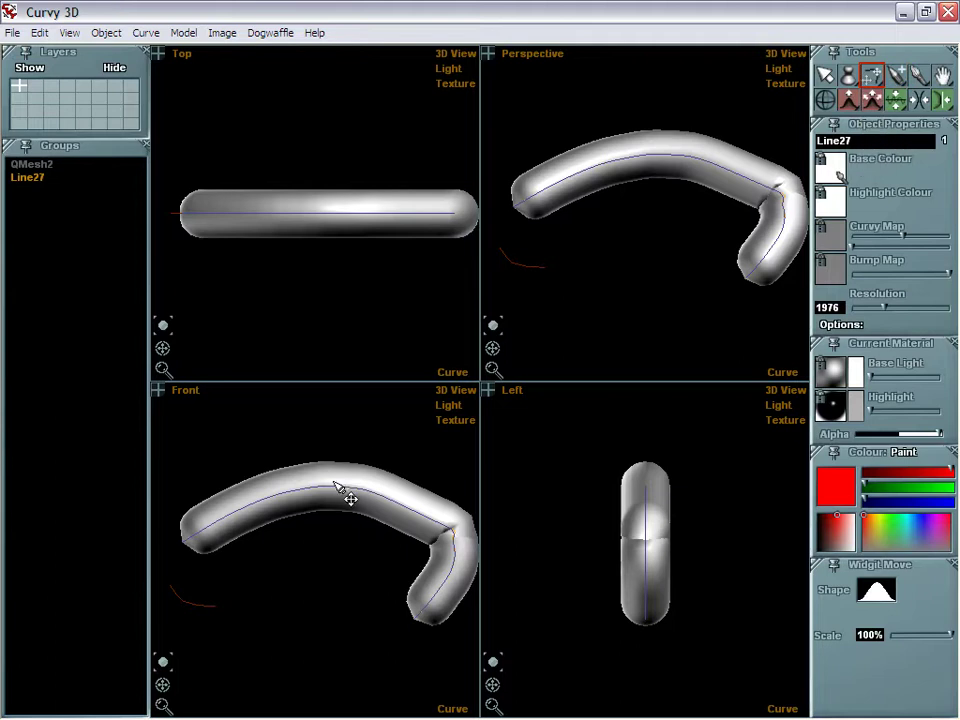
pyautogui.moveTo(340, 487); pyautogui.dragTo(305, 465)
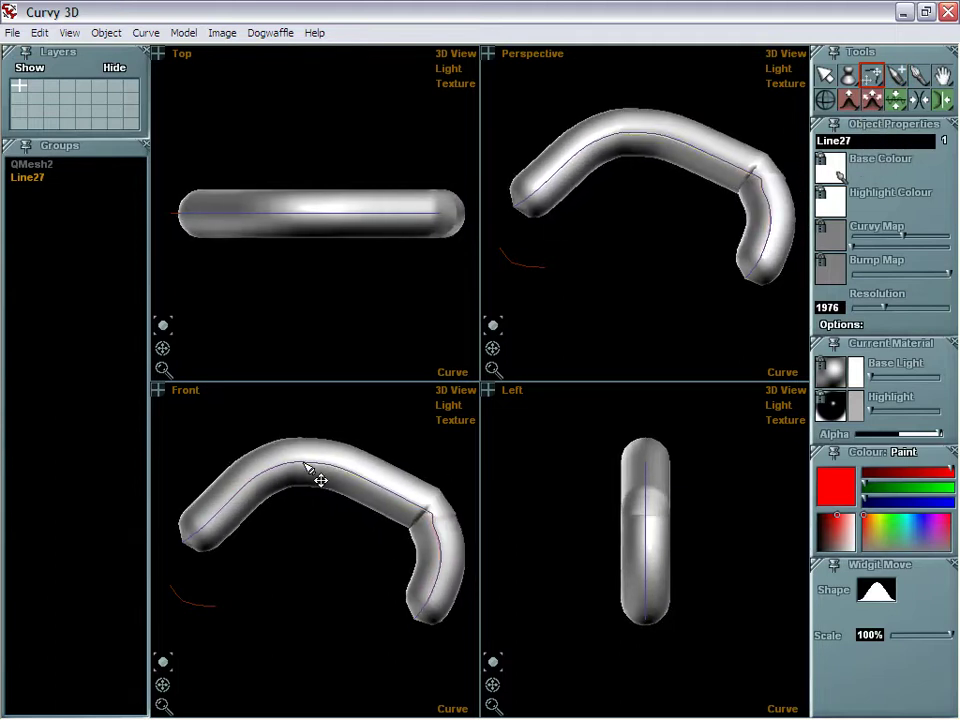
pyautogui.moveTo(426, 505)
pyautogui.mouseDown()
pyautogui.moveTo(400, 512)
pyautogui.moveTo(416, 504)
pyautogui.mouseUp()
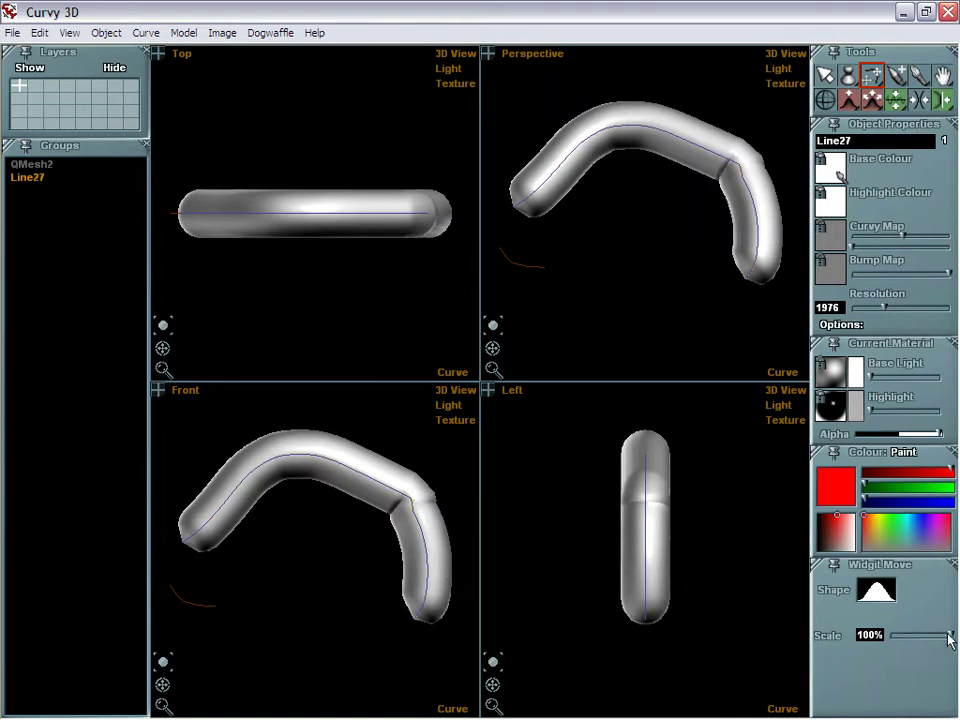
pyautogui.moveTo(949, 640)
pyautogui.mouseDown()
pyautogui.moveTo(900, 634)
pyautogui.moveTo(956, 640)
pyautogui.mouseUp()
pyautogui.moveTo(384, 488)
pyautogui.mouseDown()
pyautogui.moveTo(394, 469)
pyautogui.moveTo(369, 521)
pyautogui.moveTo(330, 566)
pyautogui.moveTo(330, 576)
pyautogui.moveTo(388, 493)
pyautogui.moveTo(348, 595)
pyautogui.moveTo(418, 448)
pyautogui.moveTo(330, 628)
pyautogui.moveTo(396, 490)
pyautogui.mouseUp()
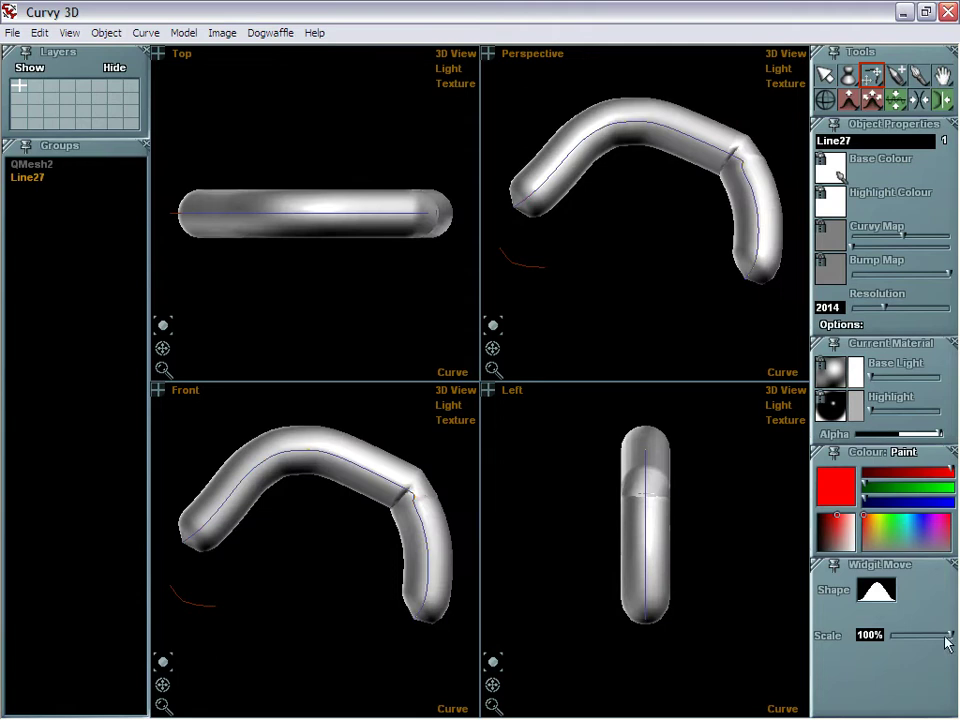
# Pull the arch's right shoulder upward at 20% move scale, and bulge its left shoulder and right leg outward at 8%.
pyautogui.moveTo(939, 641); pyautogui.dragTo(903, 641)
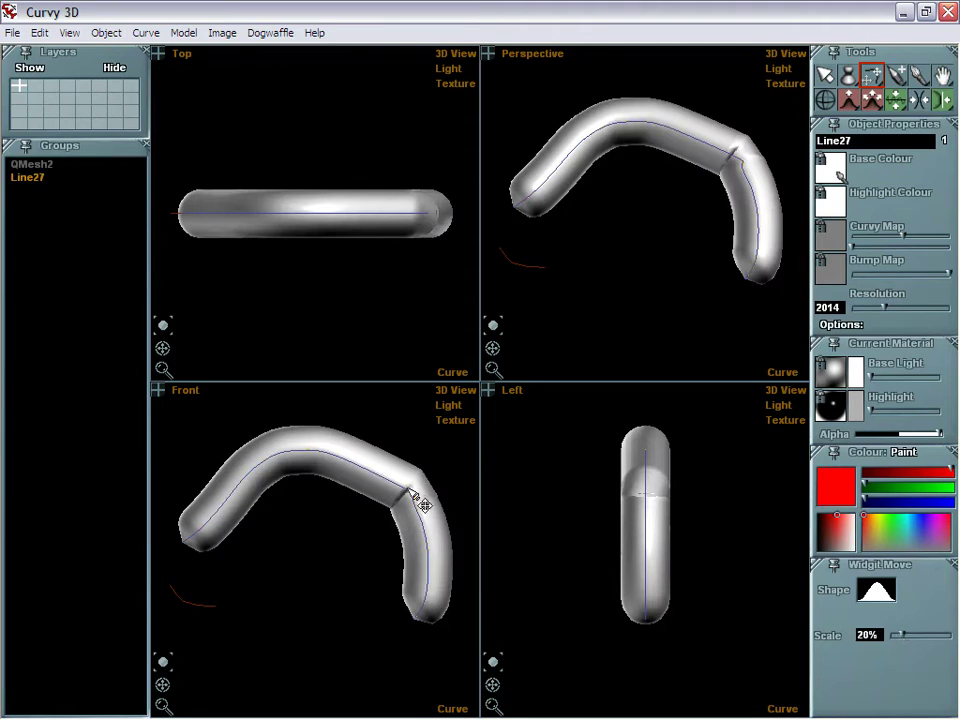
pyautogui.moveTo(386, 484)
pyautogui.mouseDown()
pyautogui.moveTo(361, 555)
pyautogui.moveTo(390, 484)
pyautogui.moveTo(423, 455)
pyautogui.mouseUp()
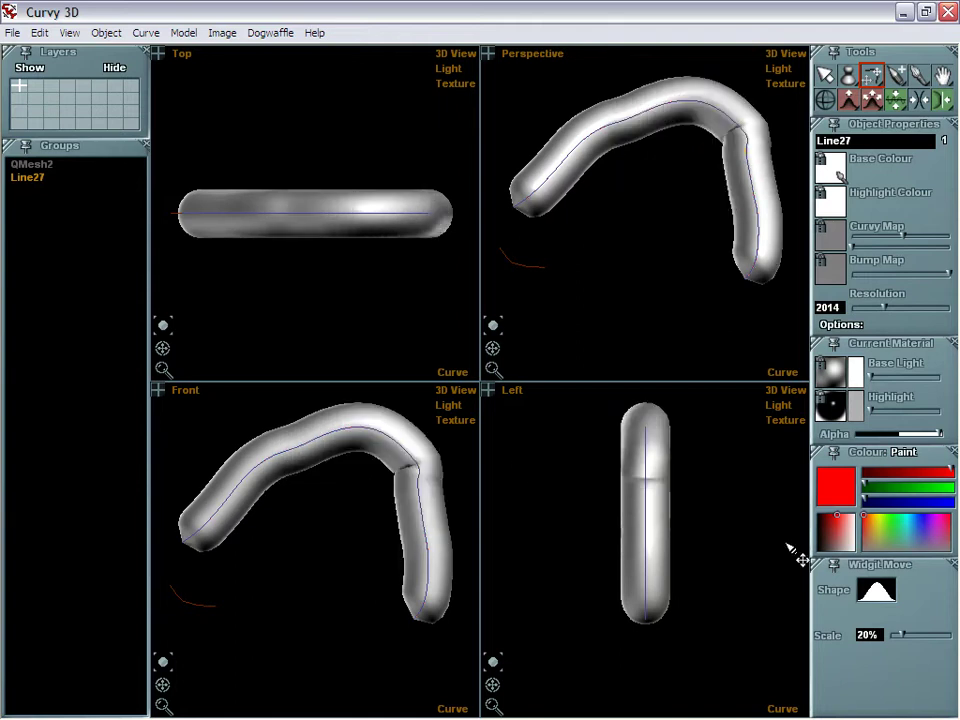
pyautogui.moveTo(900, 636); pyautogui.dragTo(896, 636)
pyautogui.moveTo(295, 450)
pyautogui.mouseDown()
pyautogui.moveTo(317, 497)
pyautogui.moveTo(283, 428)
pyautogui.mouseUp()
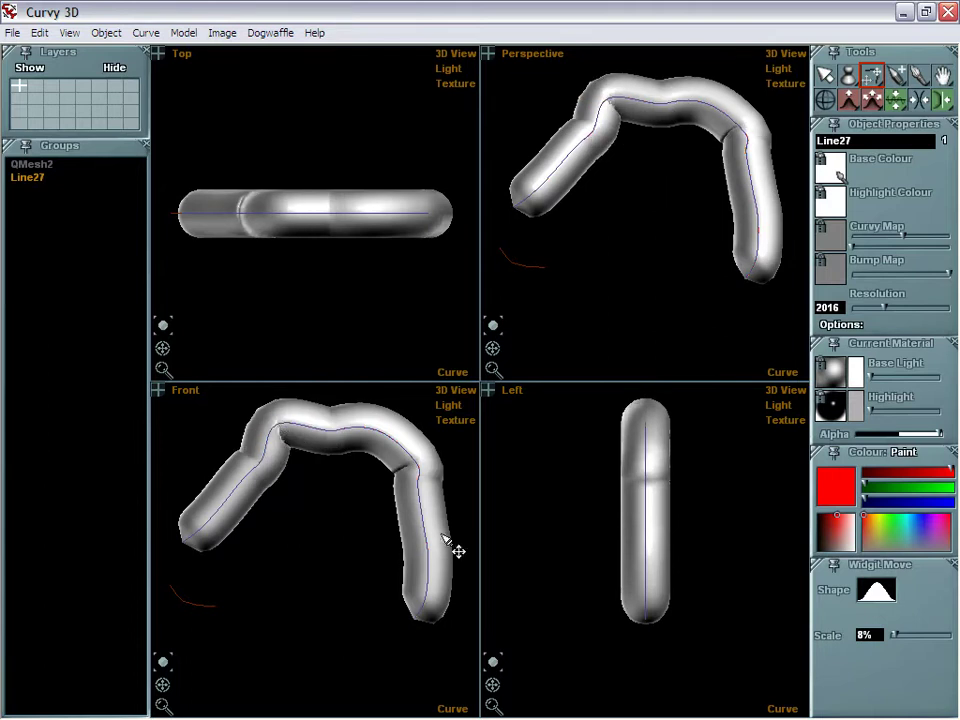
pyautogui.moveTo(444, 537)
pyautogui.mouseDown()
pyautogui.moveTo(405, 559)
pyautogui.moveTo(438, 541)
pyautogui.moveTo(460, 545)
pyautogui.mouseUp()
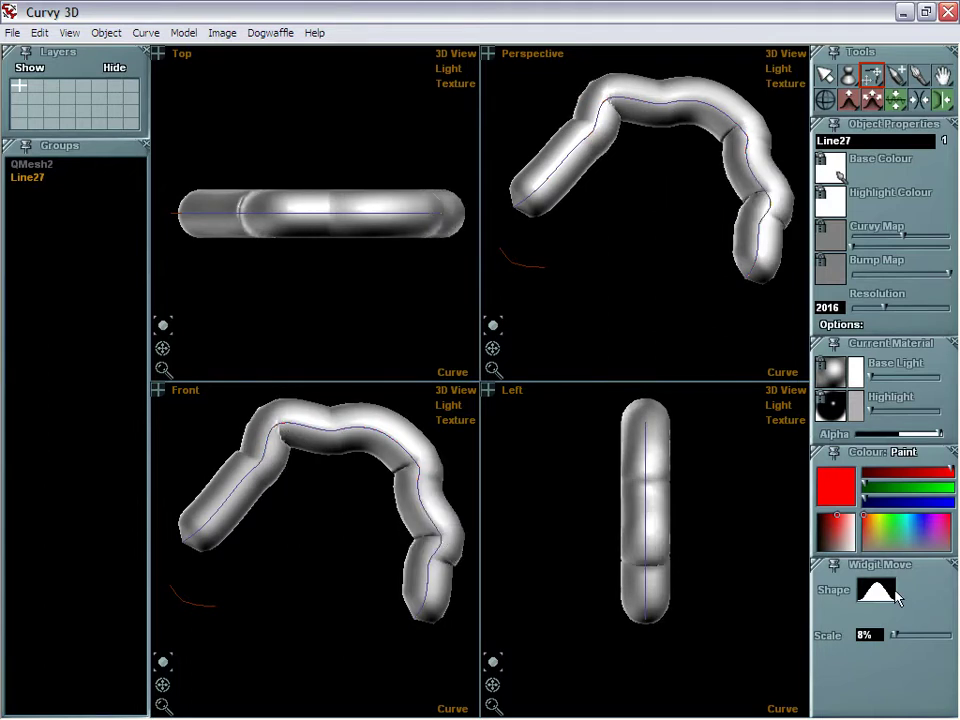
# Change the move falloff shape to a narrow spike and pull two sharp points downward from the arch's left leg and crest.
pyautogui.moveTo(875, 590); pyautogui.dragTo(855, 611)
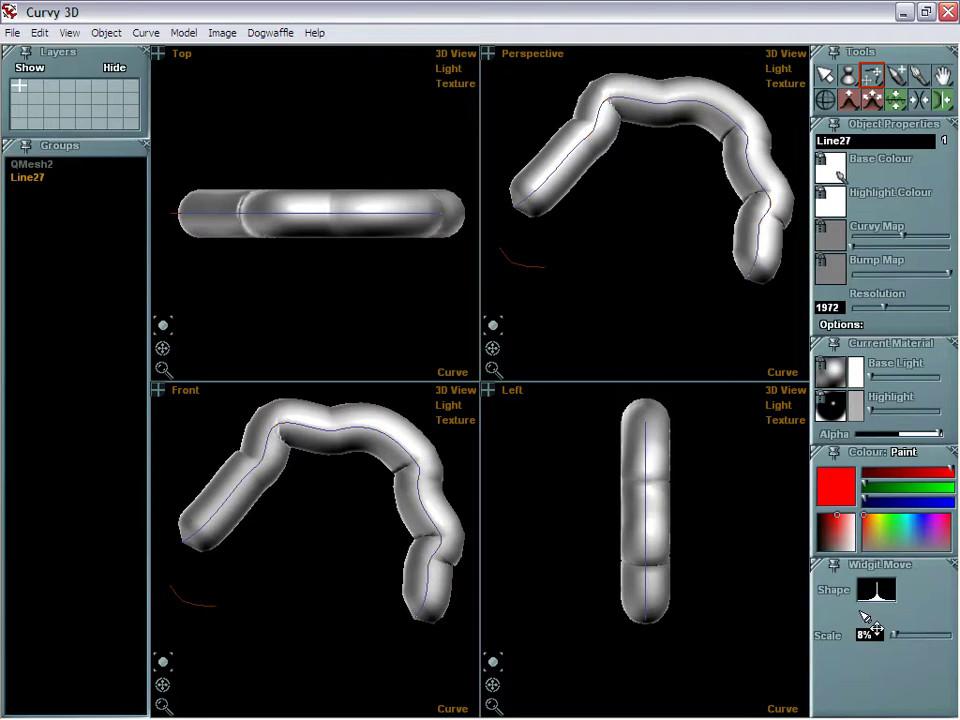
pyautogui.moveTo(229, 510); pyautogui.dragTo(298, 578)
pyautogui.moveTo(347, 446)
pyautogui.mouseDown()
pyautogui.moveTo(339, 484)
pyautogui.moveTo(354, 527)
pyautogui.mouseUp()
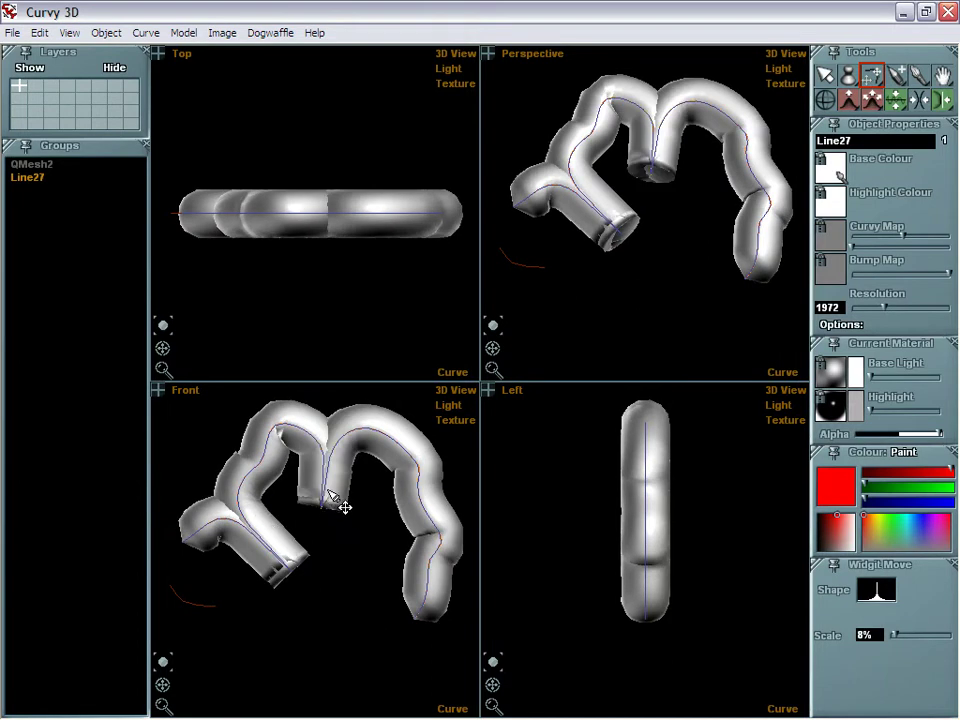
# Smooth the centre curve repeatedly until the sharp points flatten into a clean arch.
pyautogui.press('s')
pyautogui.press('s')
pyautogui.press('s')
pyautogui.press('s')
pyautogui.press('s')
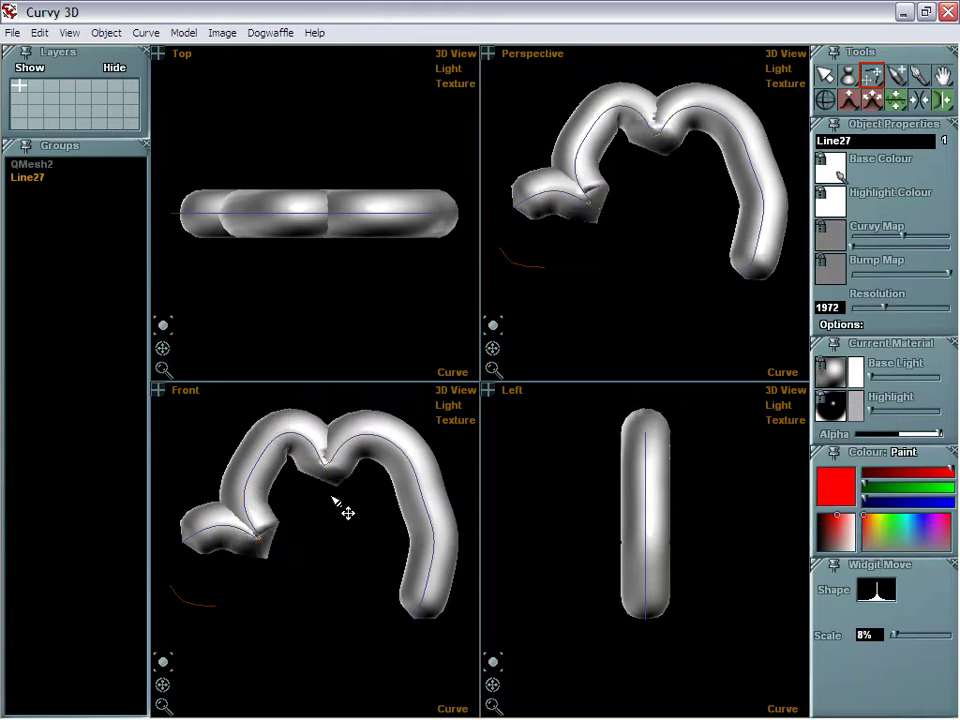
pyautogui.moveTo(348, 511)
pyautogui.mouseDown()
pyautogui.moveTo(328, 559)
pyautogui.moveTo(424, 528)
pyautogui.mouseUp()
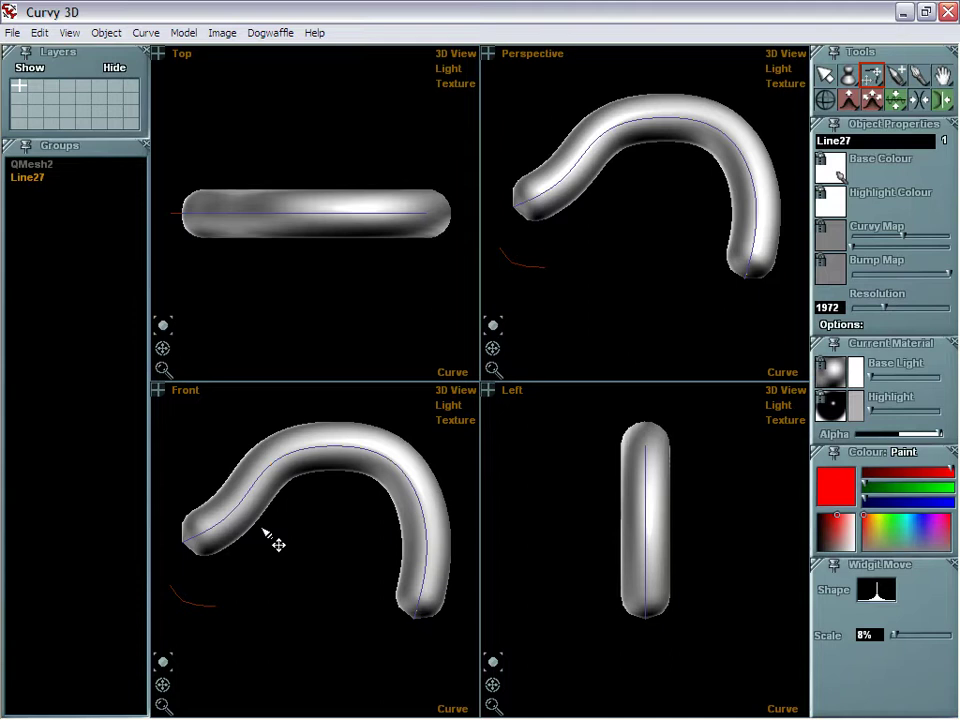
# Deselect the arched tube in the Front view and turn on Posing Mode.
pyautogui.click(207, 627)
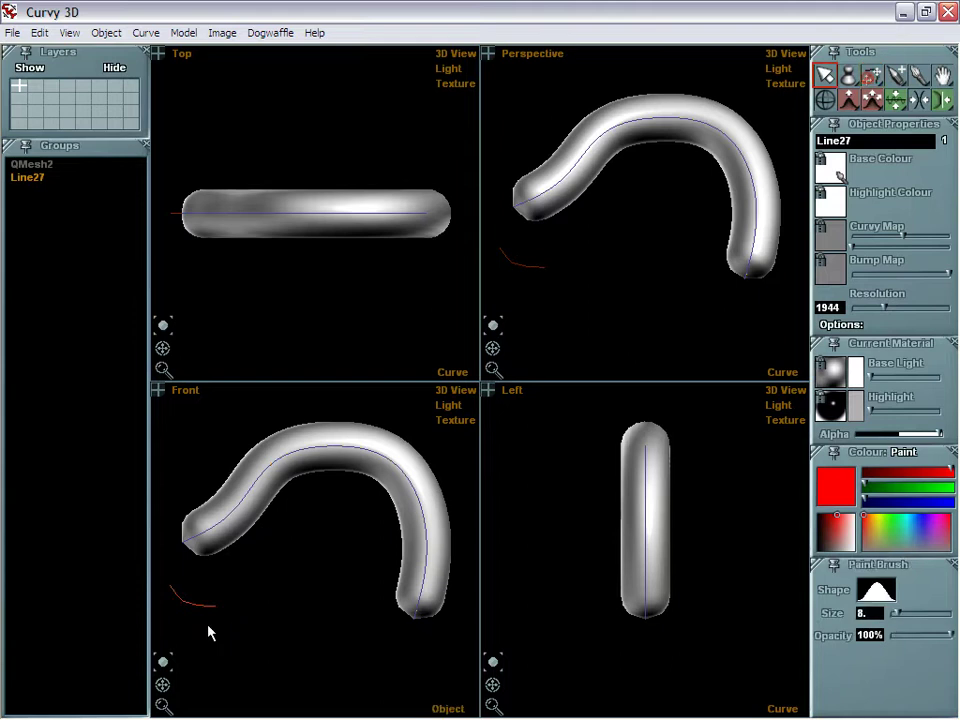
pyautogui.click(299, 665)
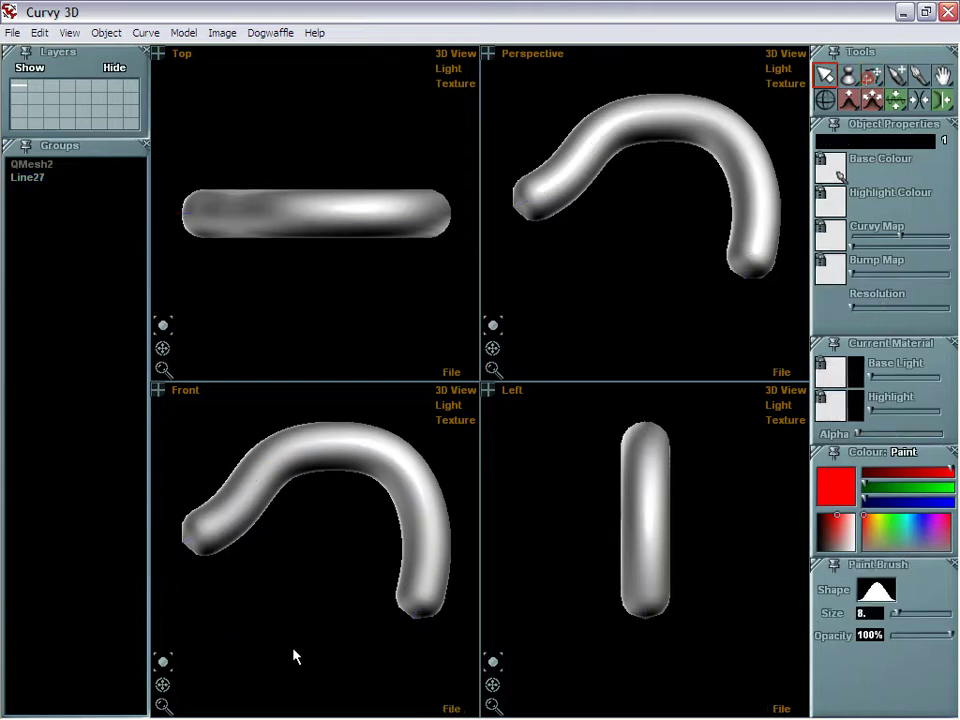
pyautogui.click(69, 32)
pyautogui.moveTo(39, 32)
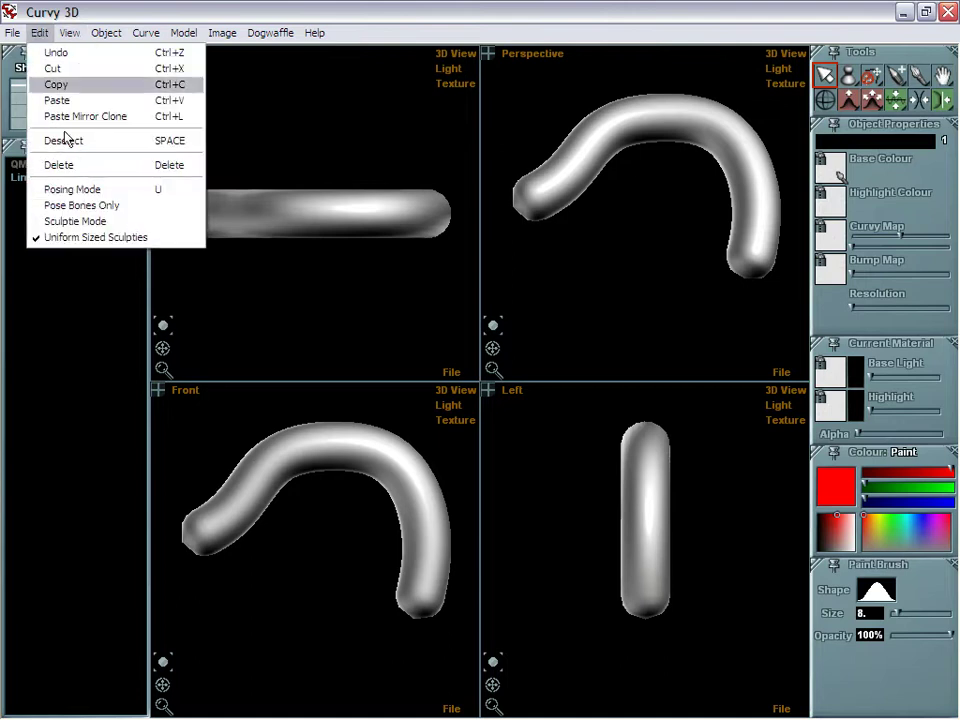
pyautogui.click(89, 191)
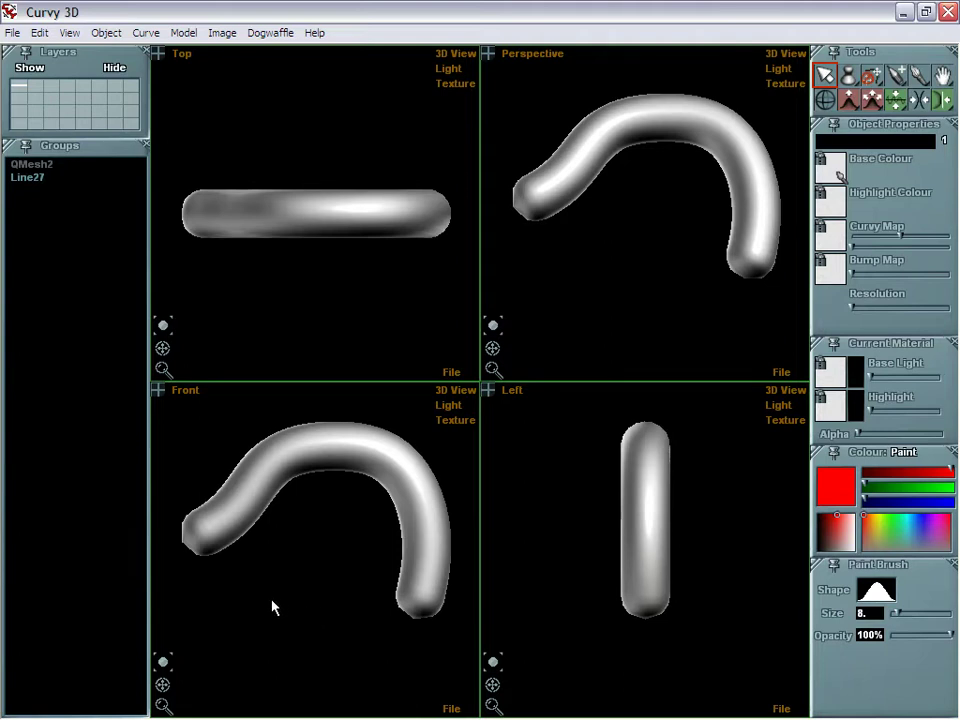
# With Posing Mode on, select, deselect and reselect the arched tube in the Front view.
pyautogui.click(243, 511)
pyautogui.click(204, 611)
pyautogui.click(205, 612)
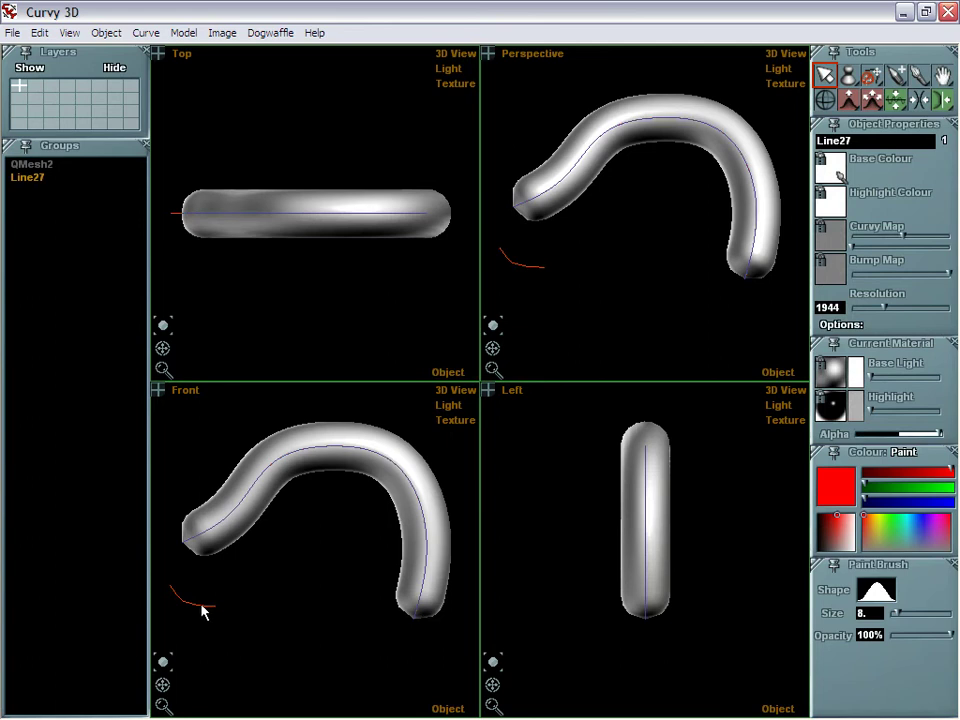
pyautogui.click(203, 613)
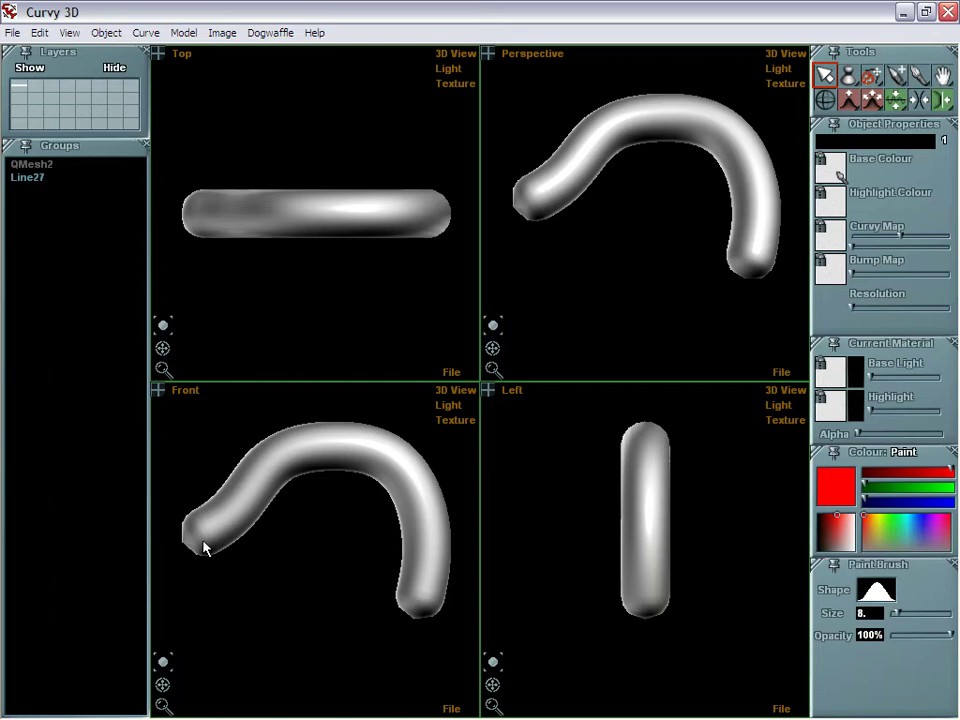
pyautogui.click(195, 613)
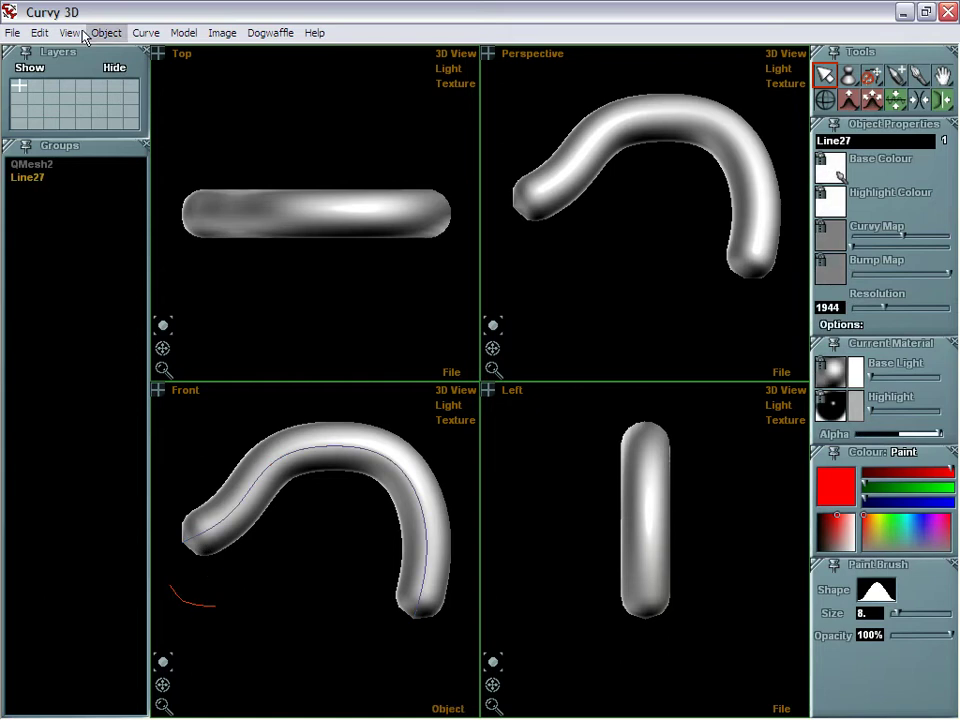
# Check the posing mode options, and select the tube's short red profile curve for editing with the curve-reshaping move tool.
pyautogui.click(39, 33)
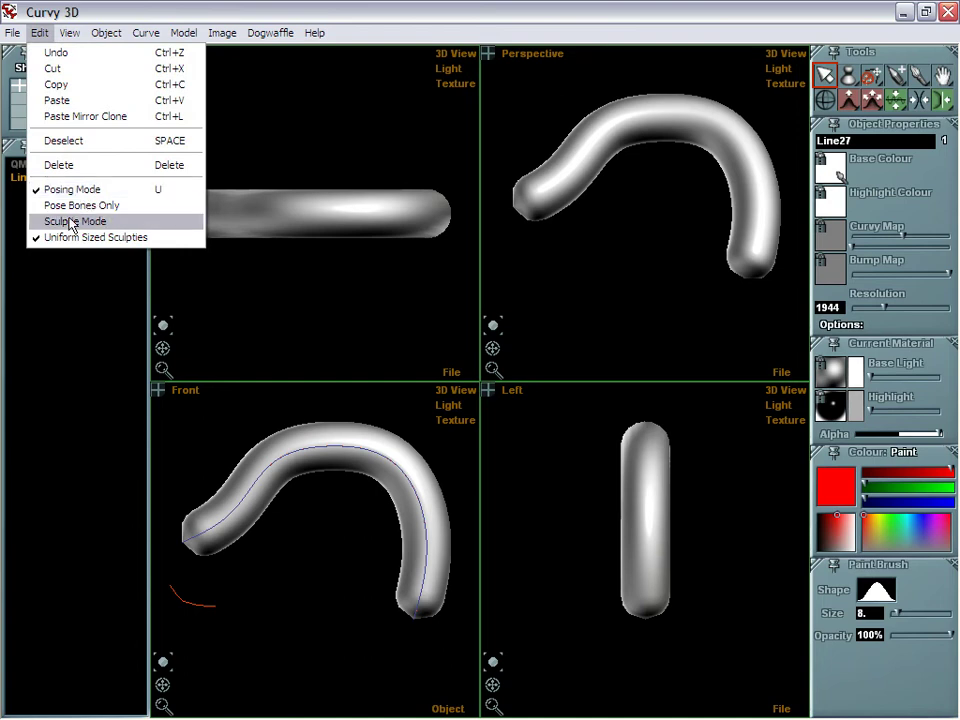
pyautogui.click(58, 10)
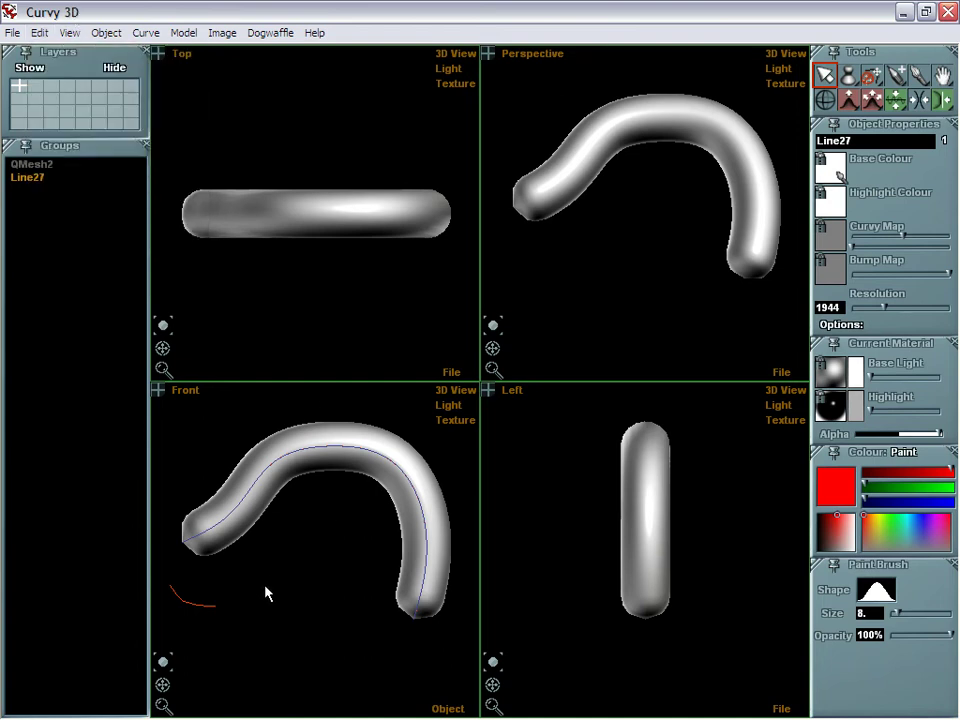
pyautogui.click(209, 606)
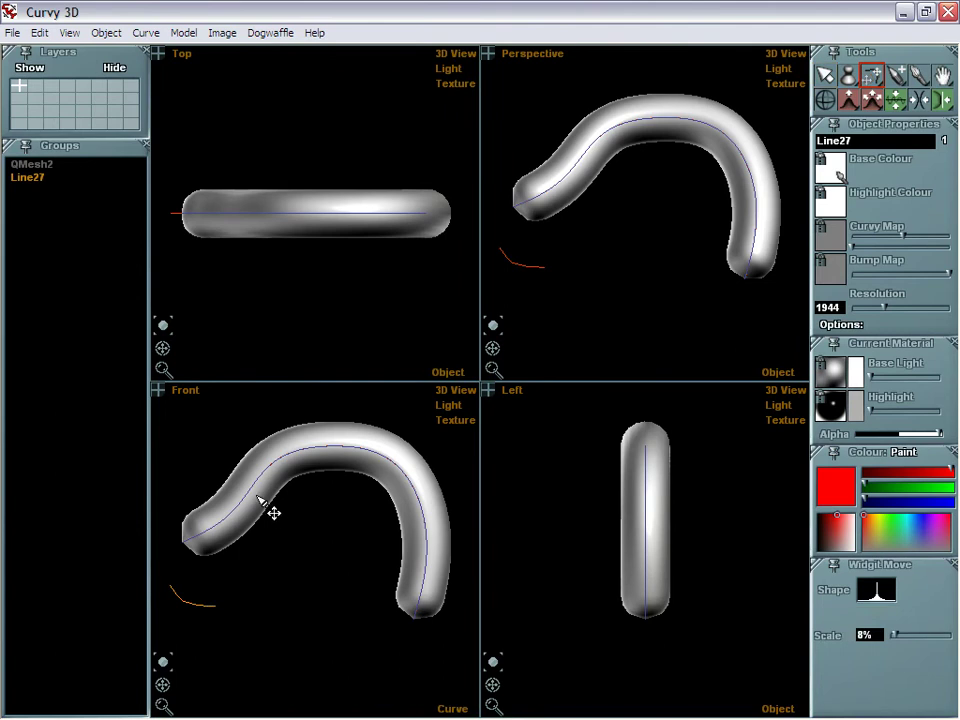